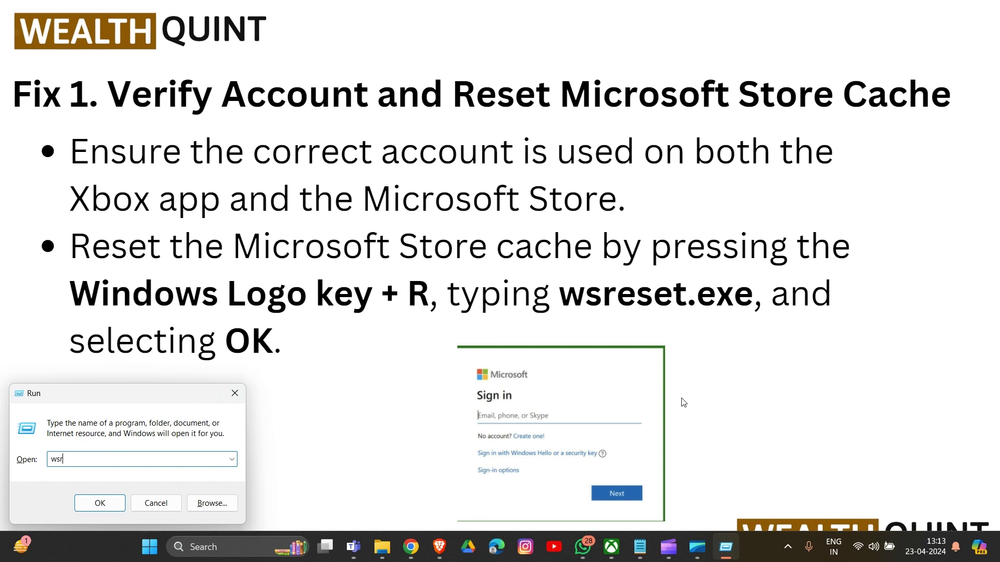
- Reset the Microsoft Store cache by running wsreset.exe
{"action": "type", "text": "eset"}
{"action": "type", "text": "."}
{"action": "type", "text": ".exe"}
{"action": "mouse_move", "coordinate": [221, 535]}
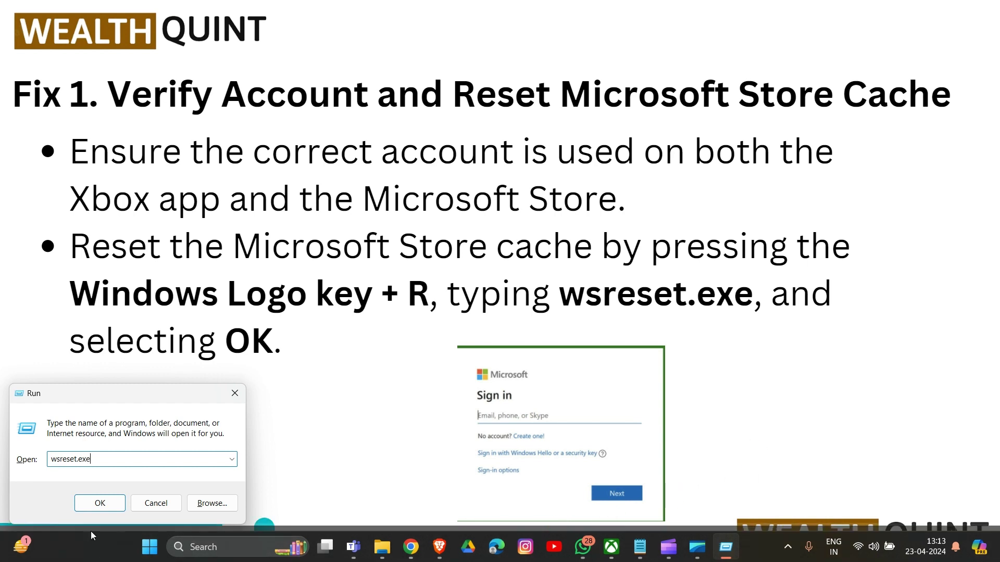
{"action": "left_click", "coordinate": [100, 505]}
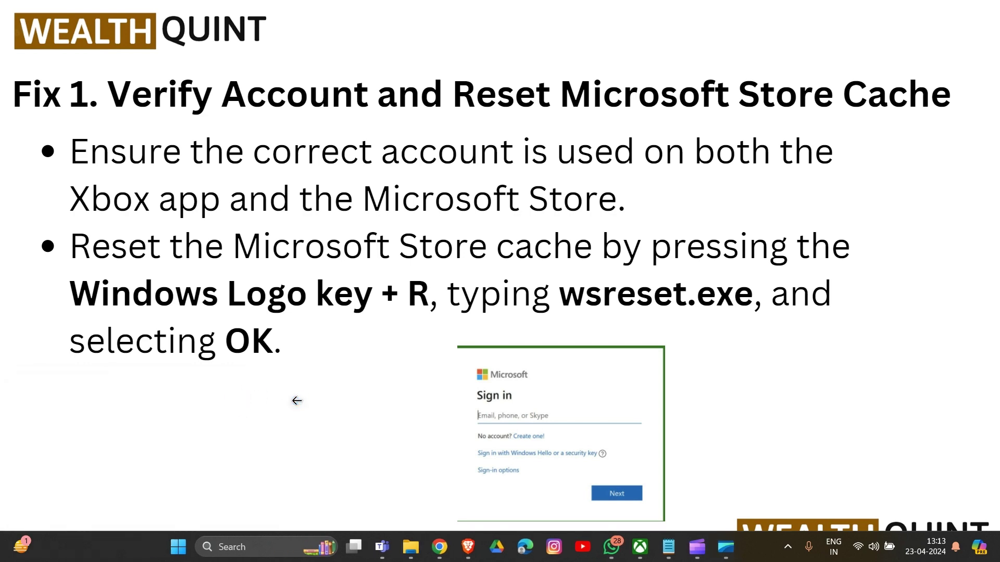
{"action": "left_click", "coordinate": [297, 400]}
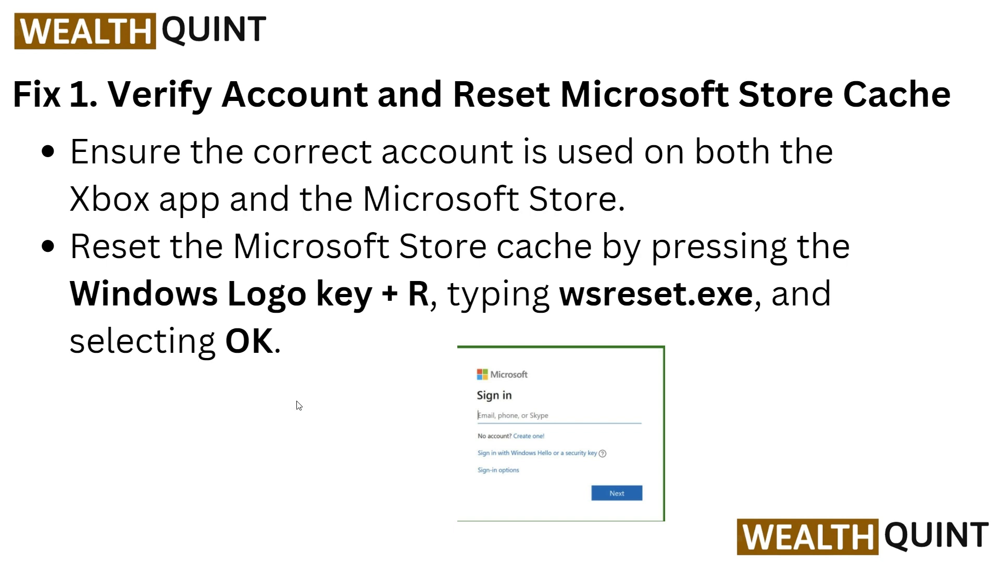
- Open Windows Settings and go to the Windows Update page to check for pending updates
{"action": "key", "text": "Right"}
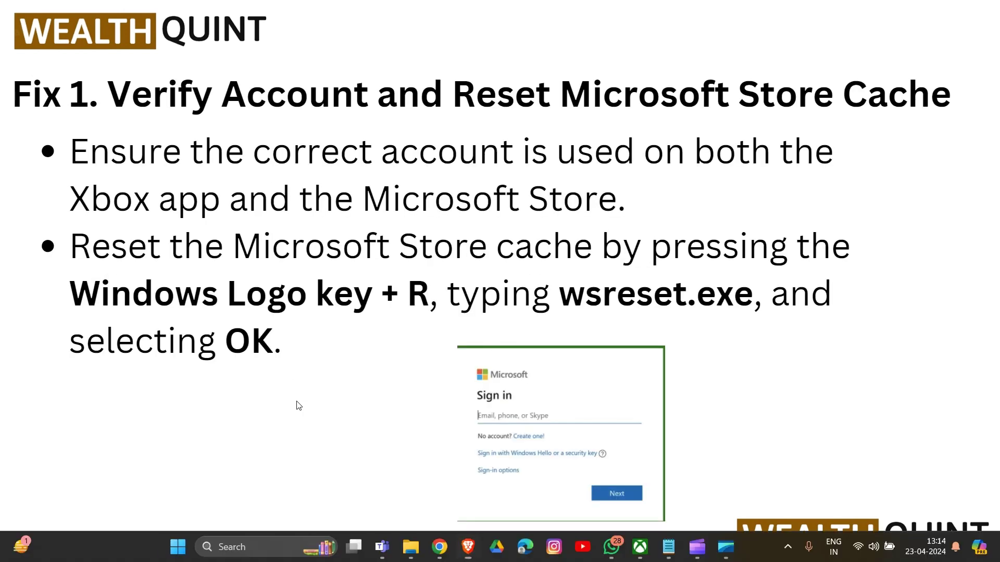
{"action": "key", "text": "super+i"}
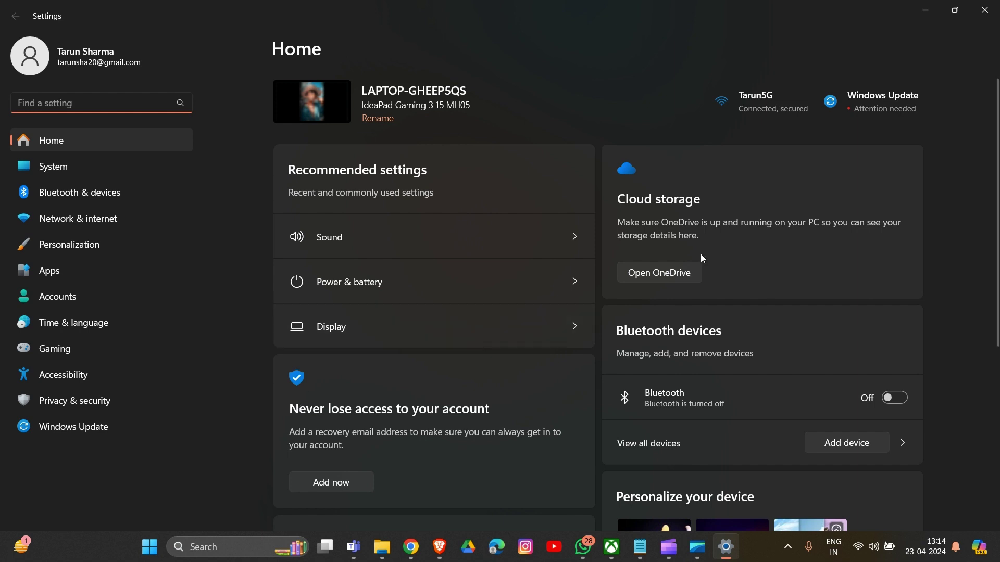
{"action": "left_click", "coordinate": [883, 113]}
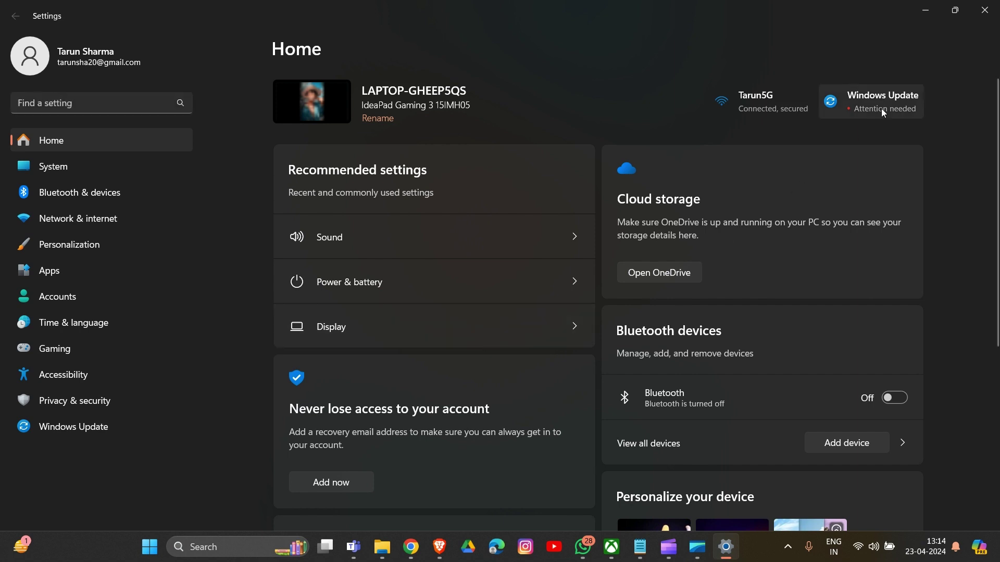
{"action": "left_click", "coordinate": [884, 113]}
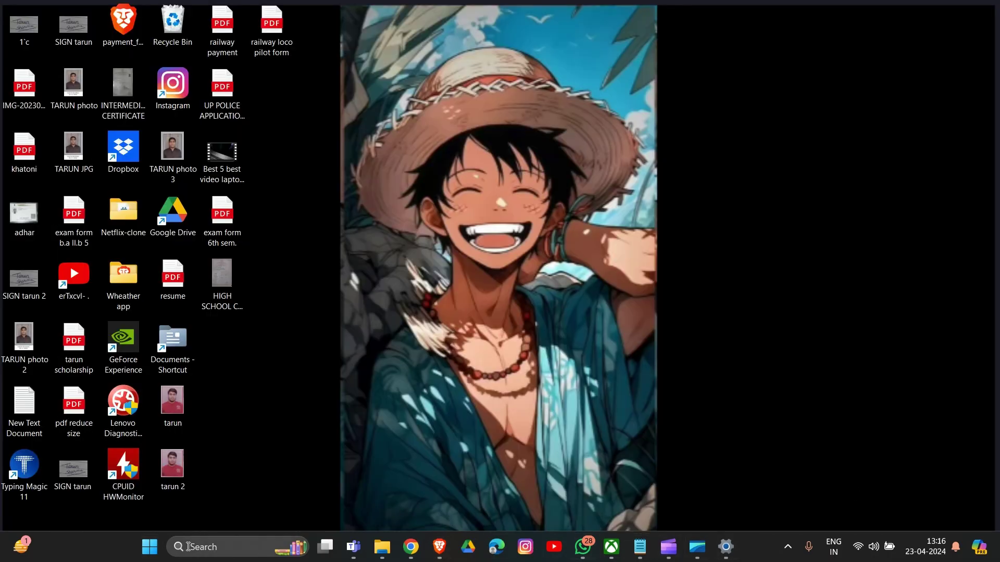
- Search Windows for "store", open Microsoft Store and show the Library with its app updates
{"action": "left_click", "coordinate": [188, 547]}
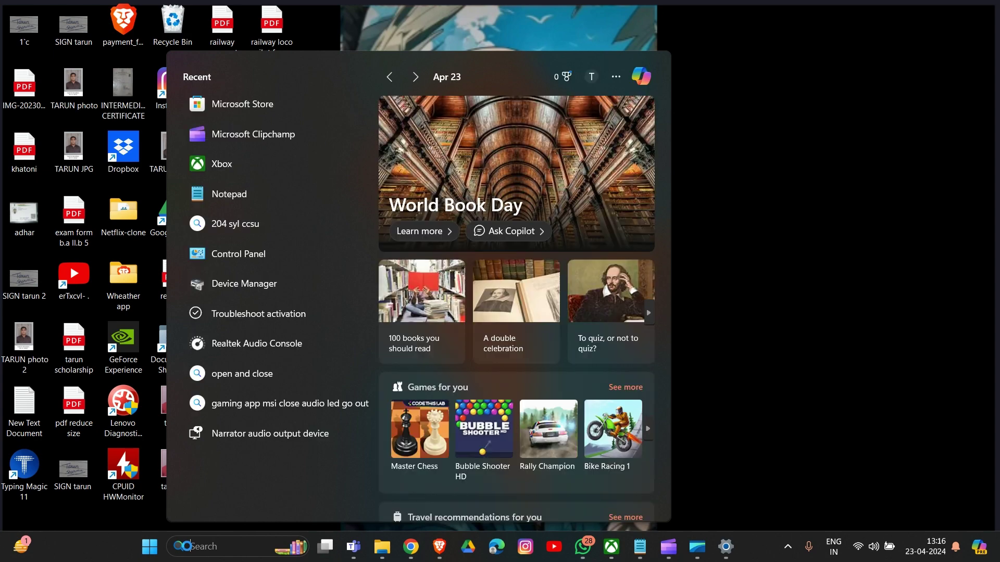
{"action": "type", "text": "store"}
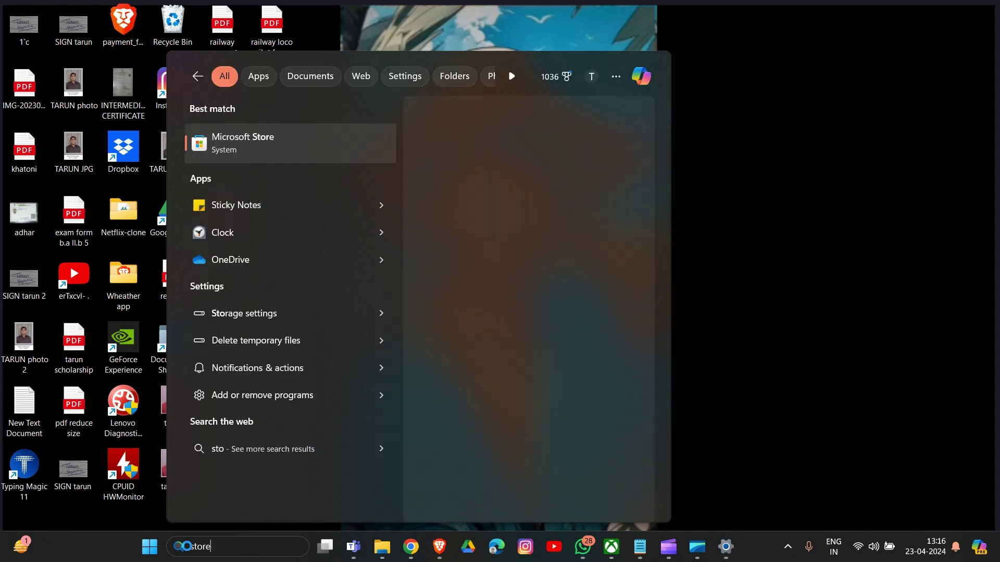
{"action": "key", "text": "Return"}
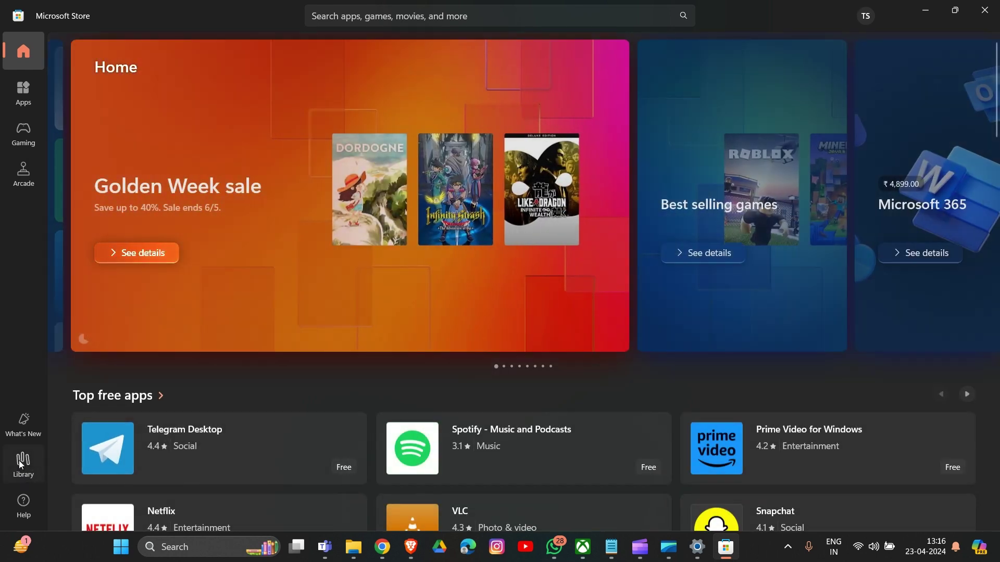
{"action": "left_click", "coordinate": [22, 467]}
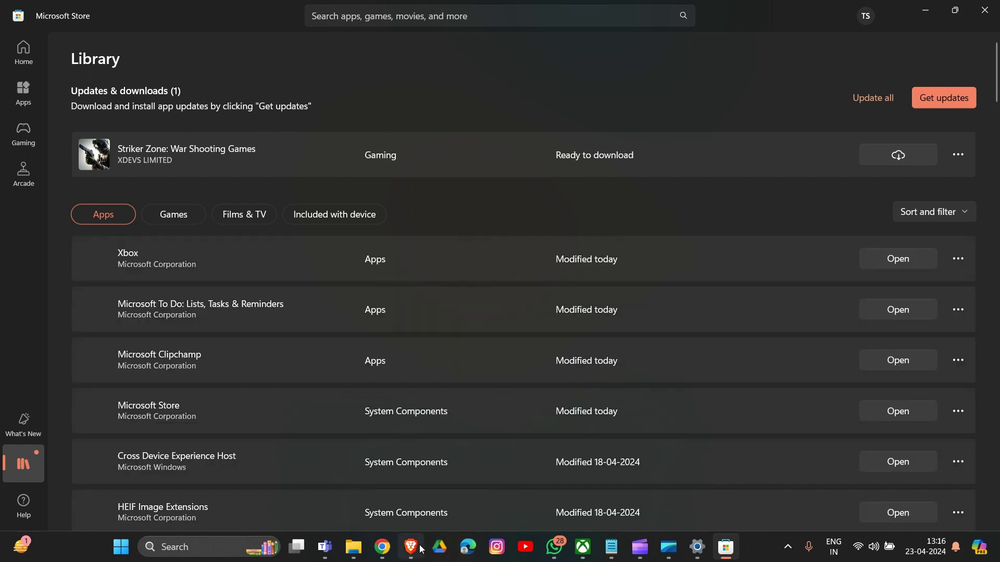
- Switch back to the presentation and advance it to the Fix 3 slide about repairing or resetting apps
{"action": "left_click", "coordinate": [422, 550]}
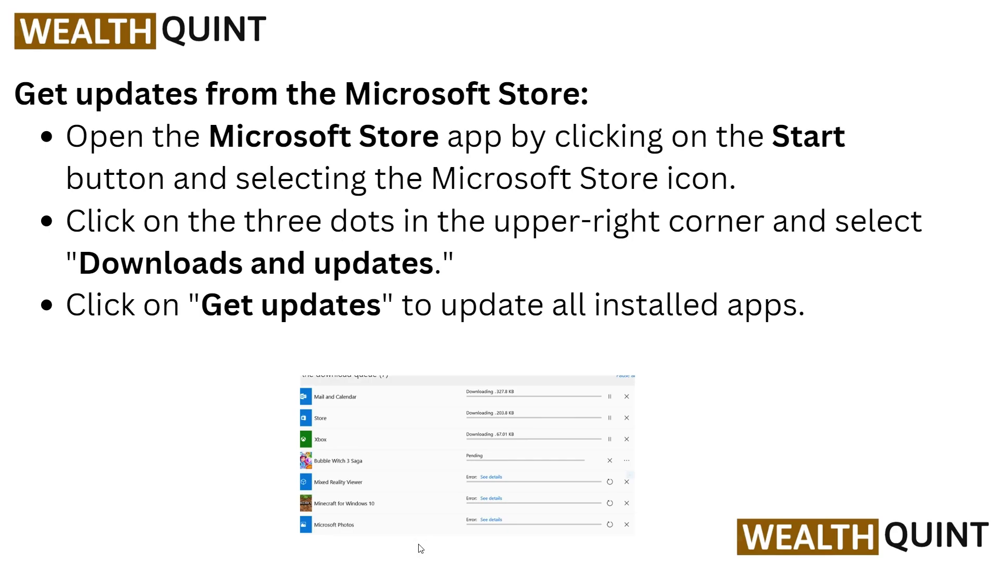
{"action": "left_click", "coordinate": [418, 543]}
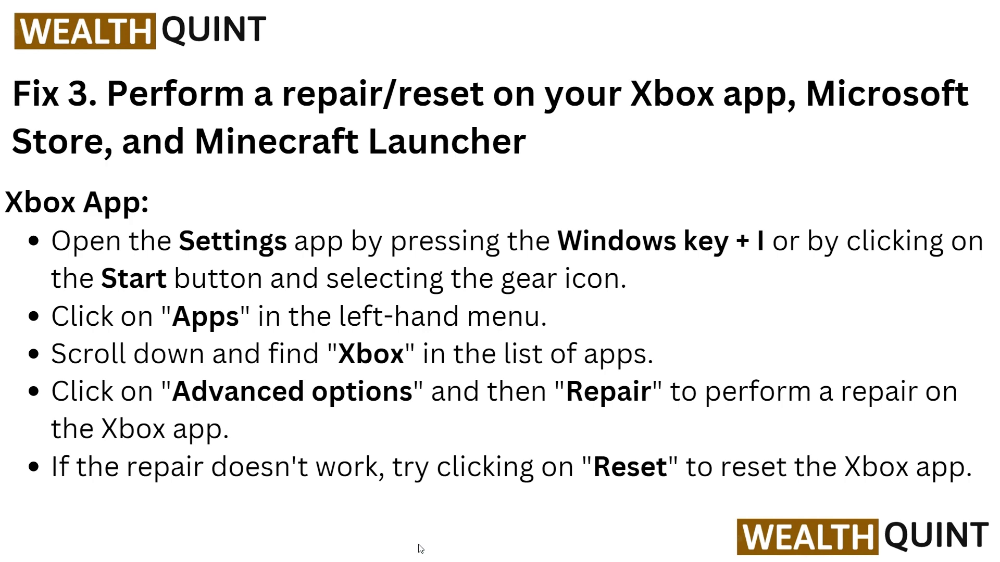
- Switch to Windows Settings, open the installed apps list and search it for "xbox"
{"action": "key", "text": "alt+Tab"}
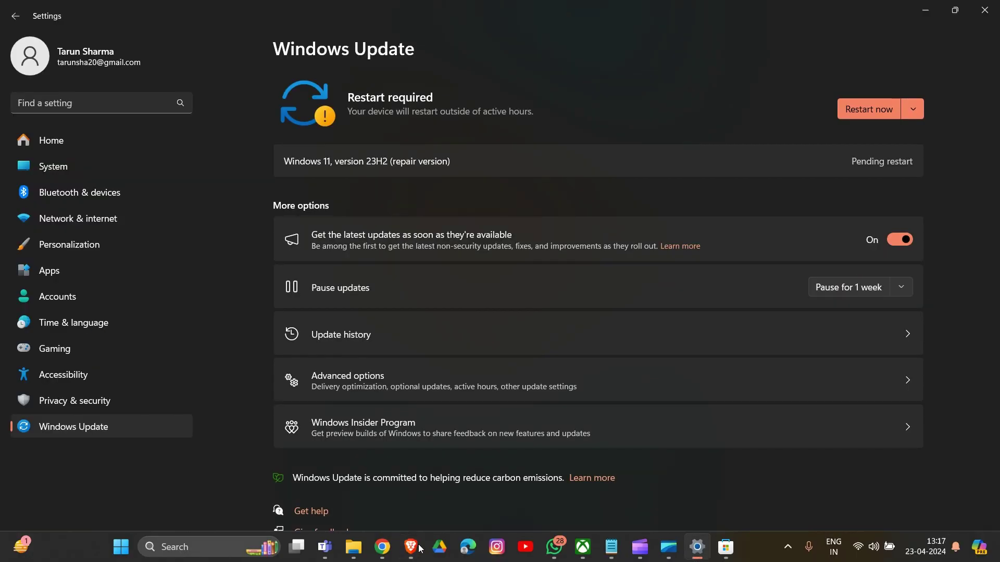
{"action": "left_click", "coordinate": [133, 276]}
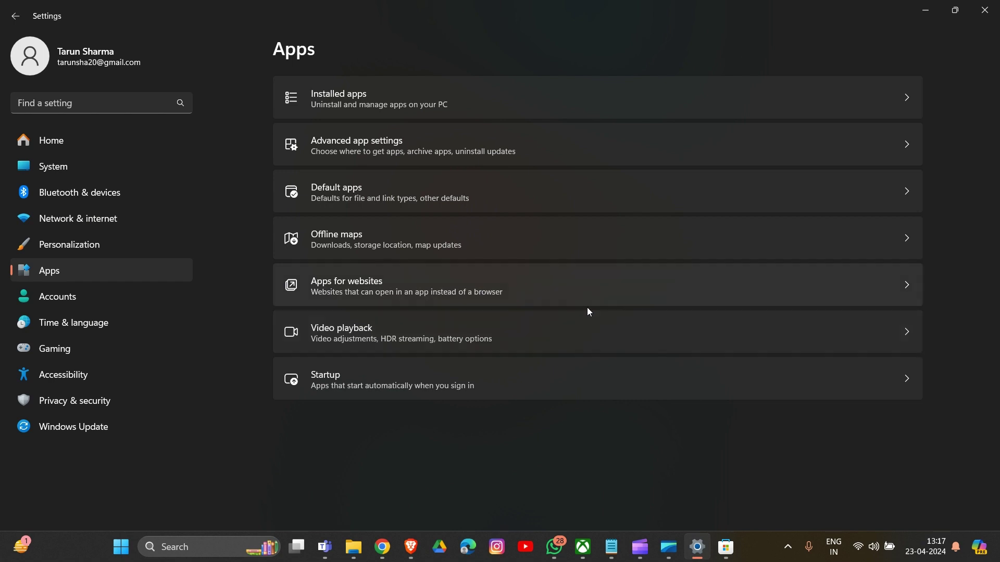
{"action": "left_click", "coordinate": [456, 103]}
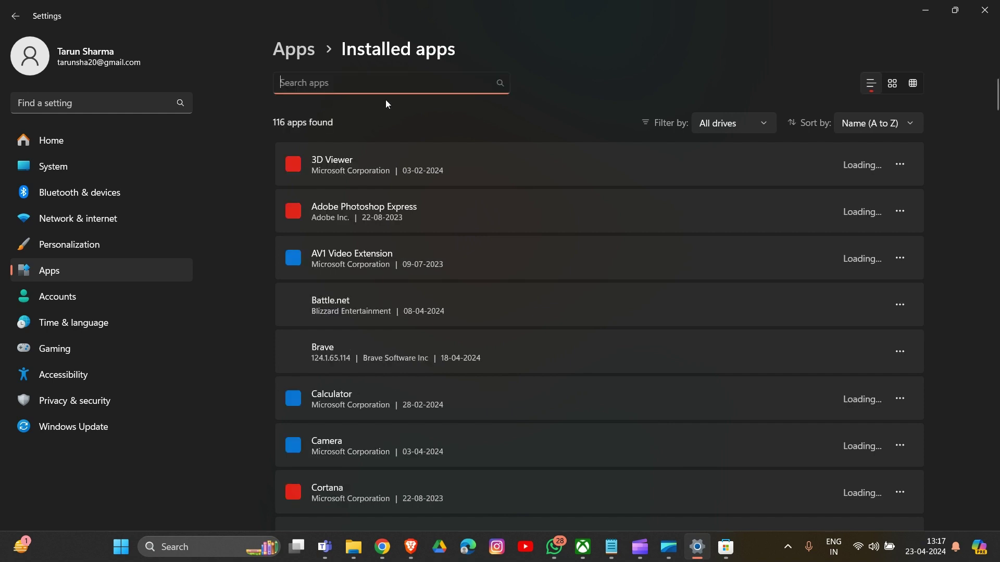
{"action": "left_click", "coordinate": [304, 82]}
{"action": "type", "text": "x"}
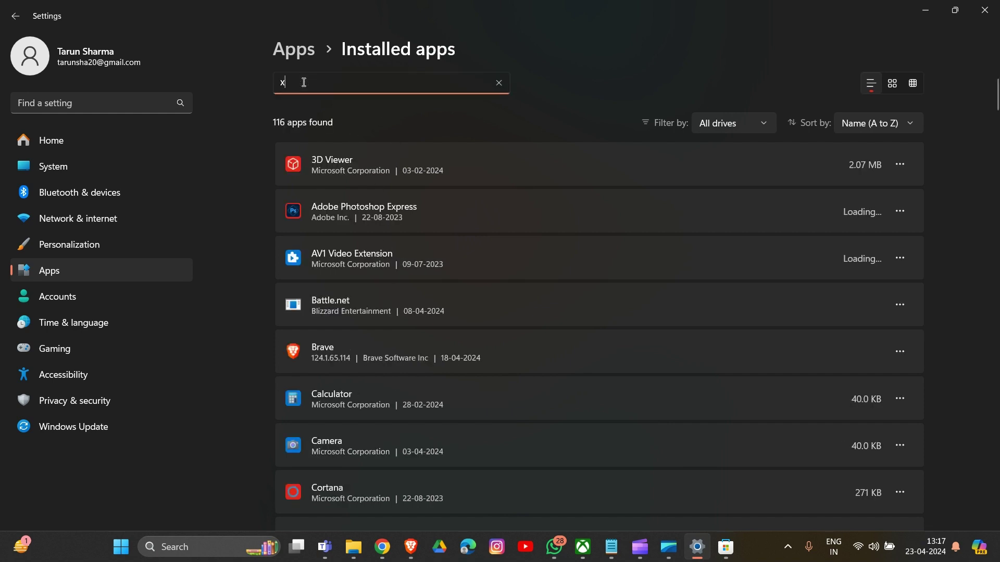
{"action": "type", "text": "bo"}
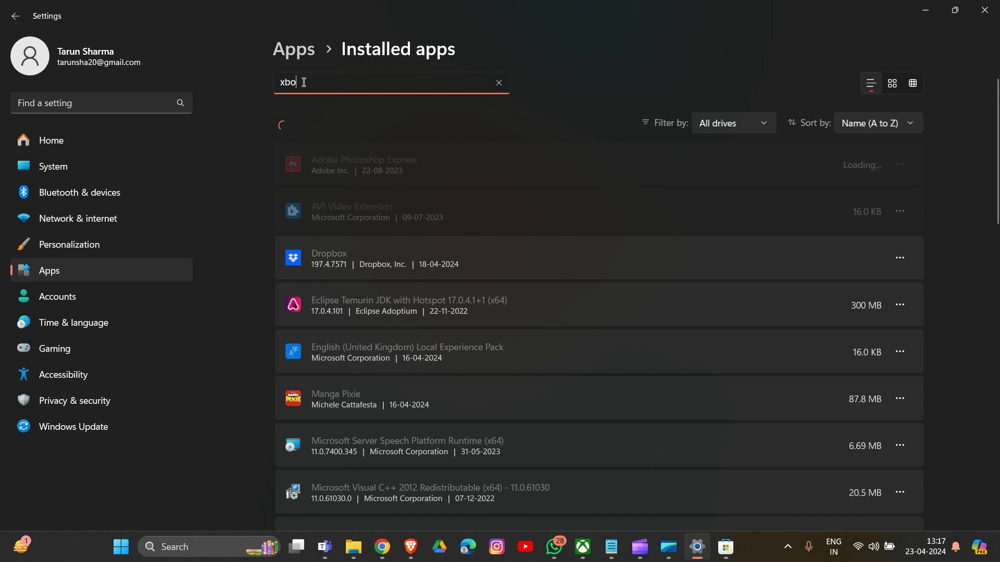
{"action": "type", "text": "x"}
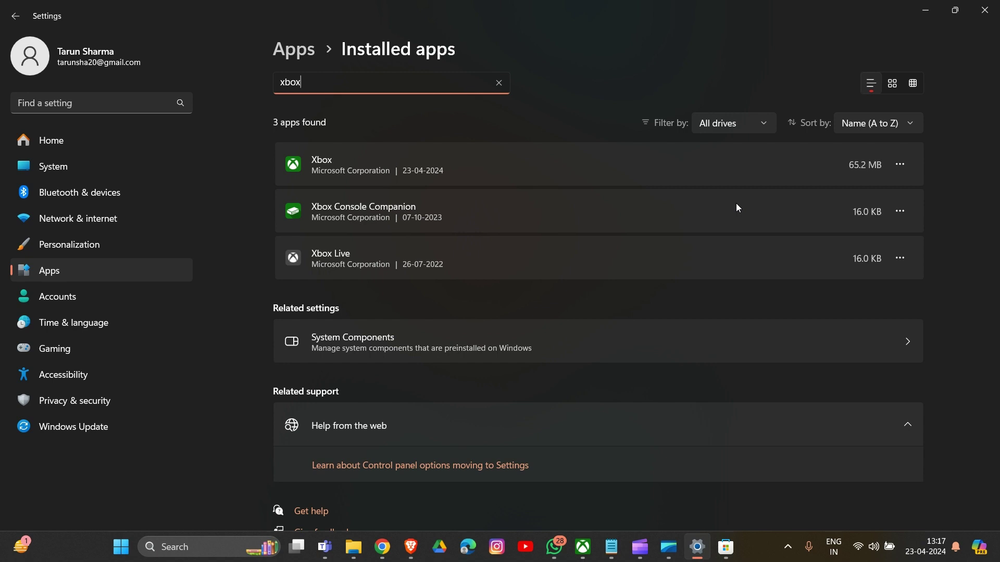
- Open the advanced options of the Xbox app and repair the app
{"action": "left_click", "coordinate": [901, 170]}
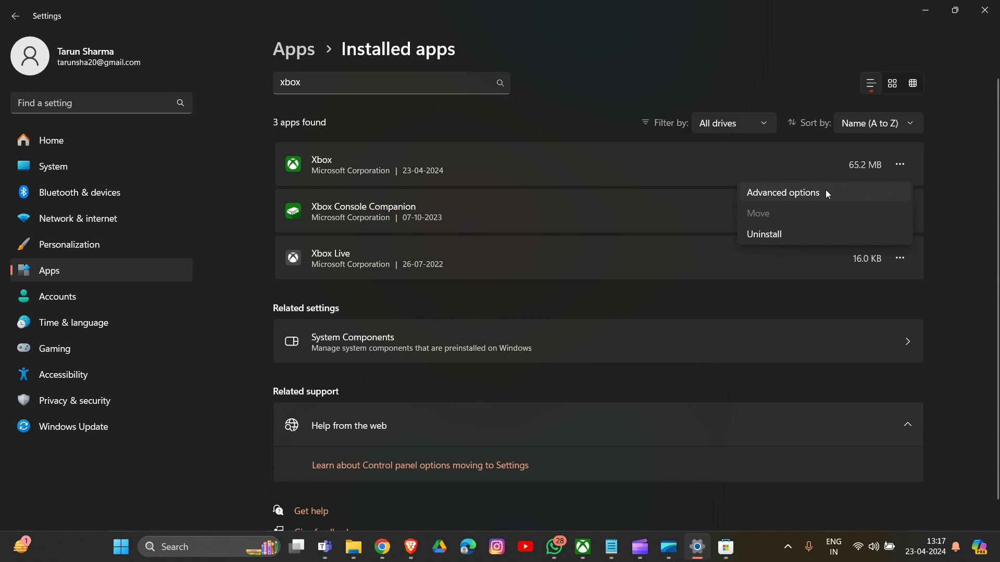
{"action": "left_click", "coordinate": [827, 193]}
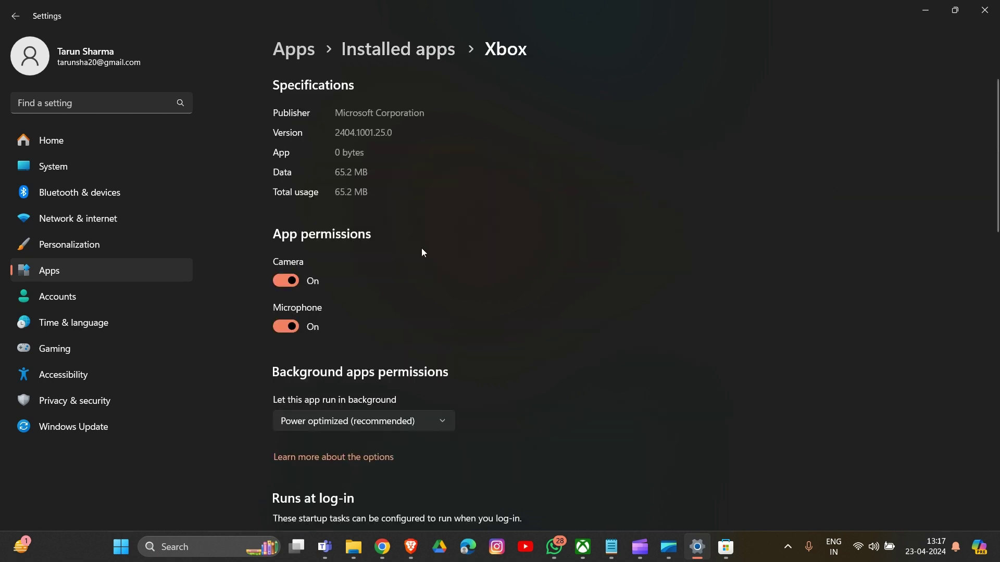
{"action": "scroll", "coordinate": [336, 275], "scroll_direction": "down", "scroll_amount": 4}
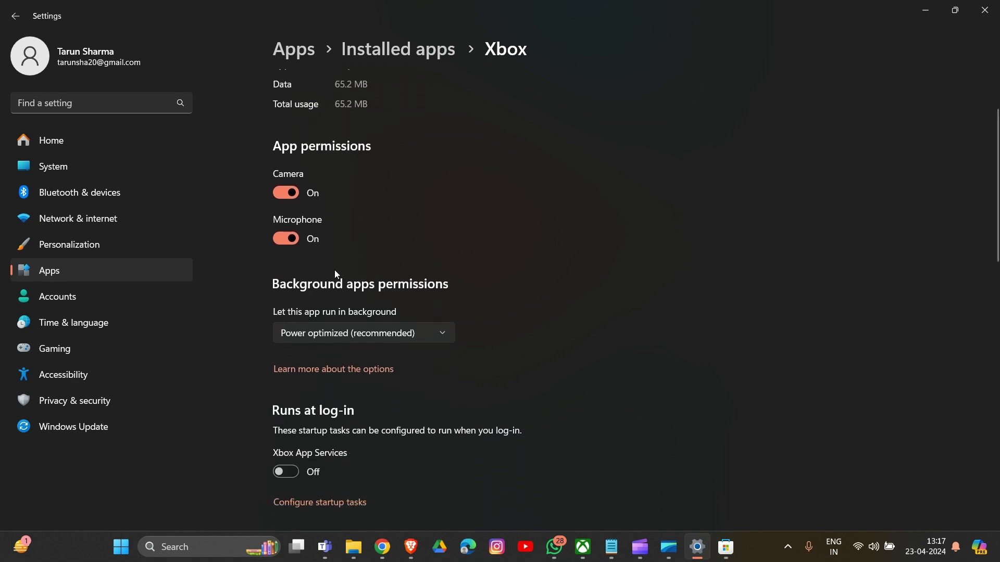
{"action": "scroll", "coordinate": [336, 274], "scroll_direction": "down", "scroll_amount": 5}
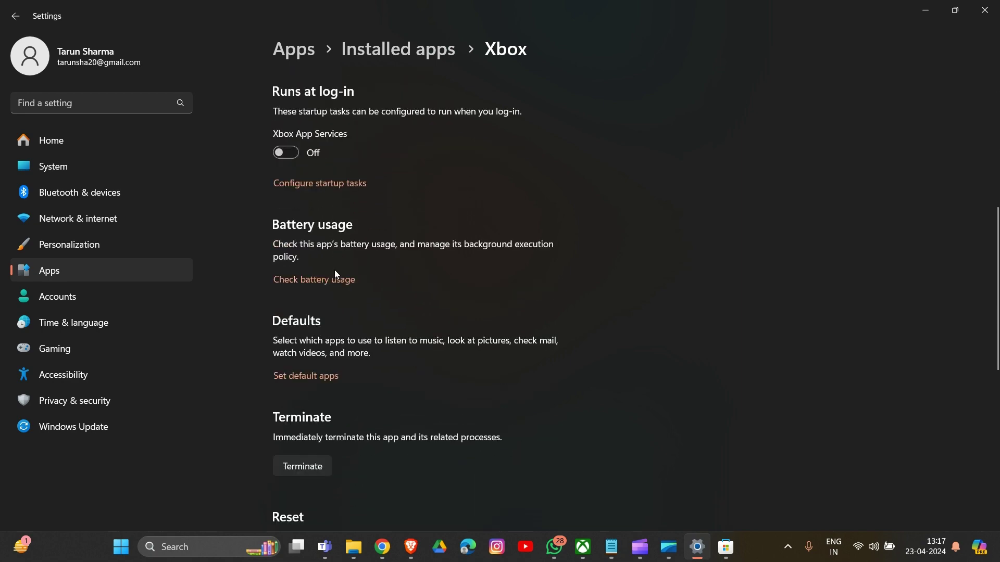
{"action": "scroll", "coordinate": [336, 274], "scroll_direction": "down", "scroll_amount": 3}
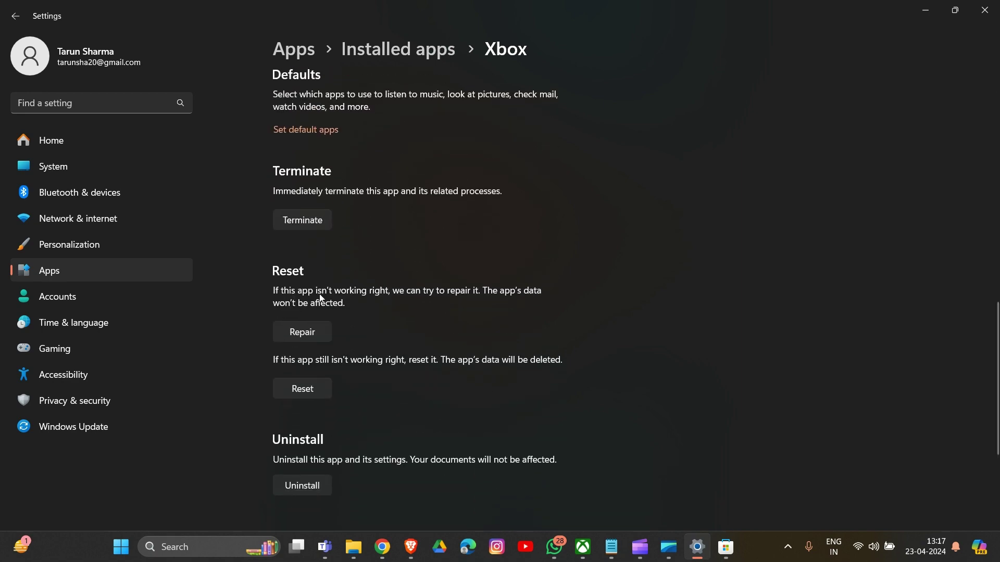
{"action": "left_click", "coordinate": [315, 338]}
- Return to the installed apps list from the Settings home page and search it for "minecraft"
{"action": "left_click", "coordinate": [115, 559]}
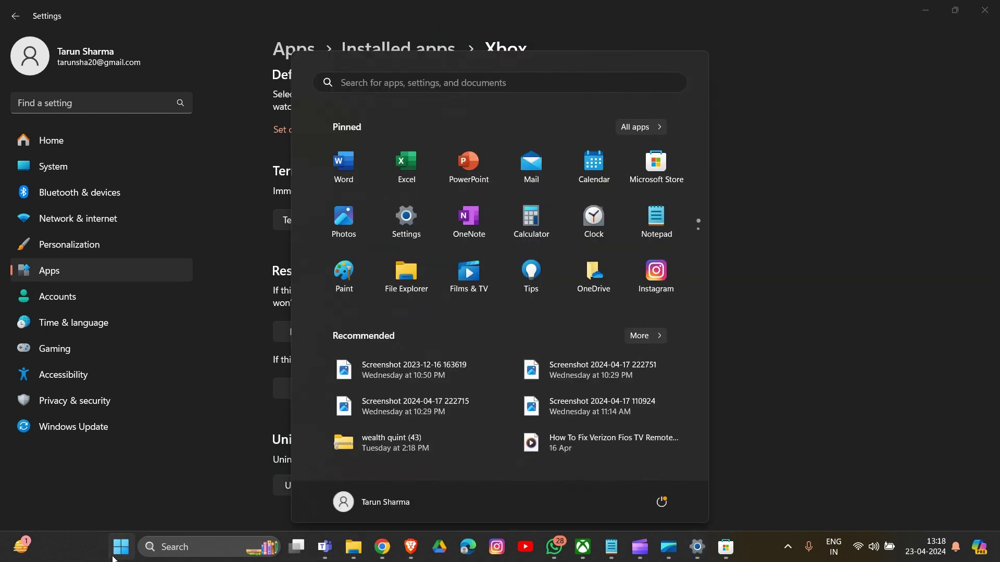
{"action": "left_click", "coordinate": [395, 229]}
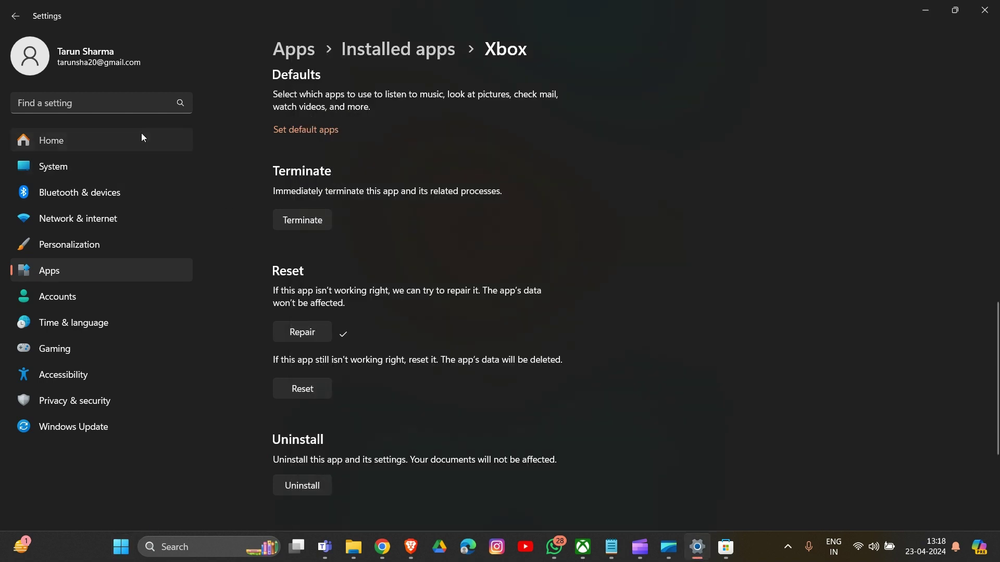
{"action": "left_click", "coordinate": [144, 137]}
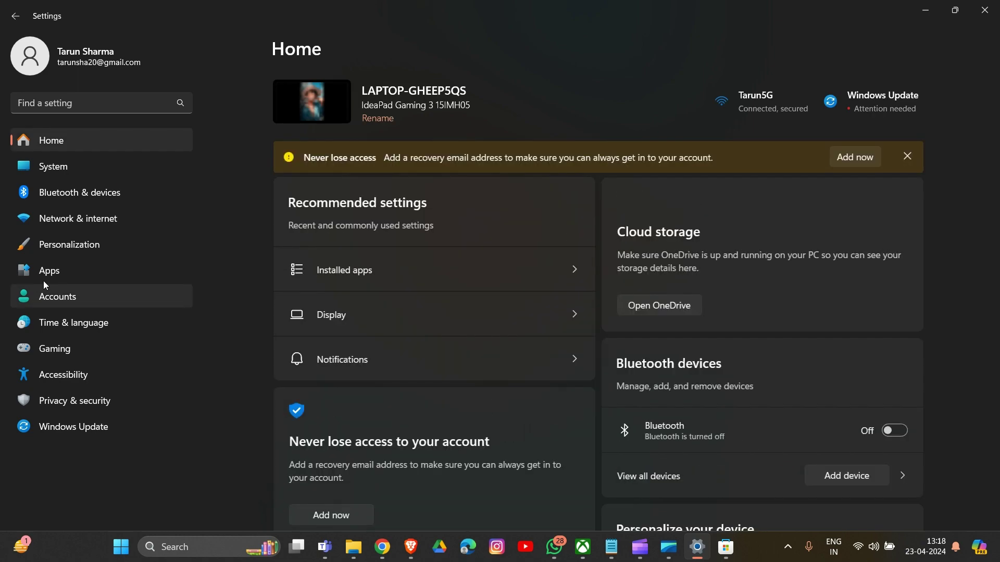
{"action": "left_click", "coordinate": [50, 273]}
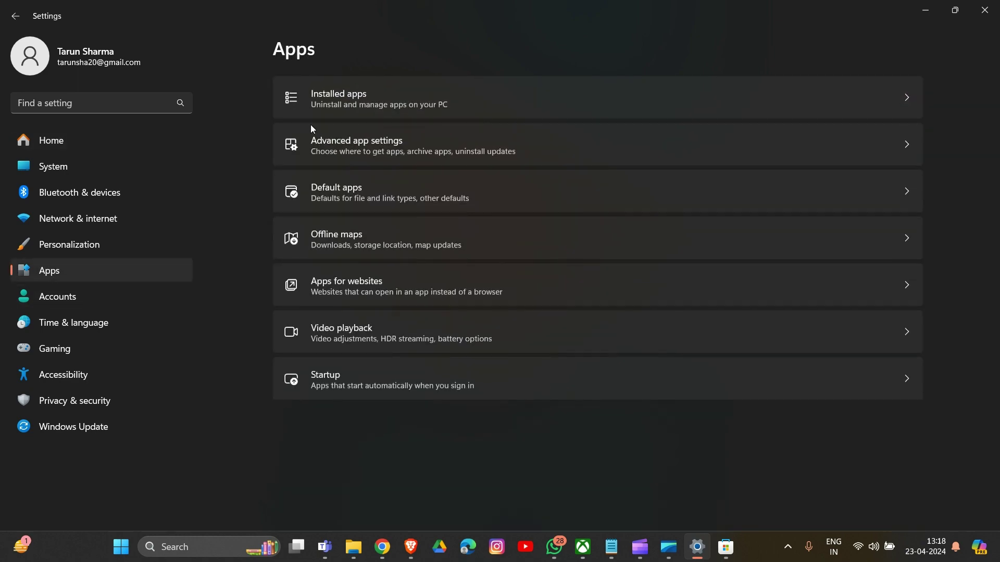
{"action": "left_click", "coordinate": [360, 95]}
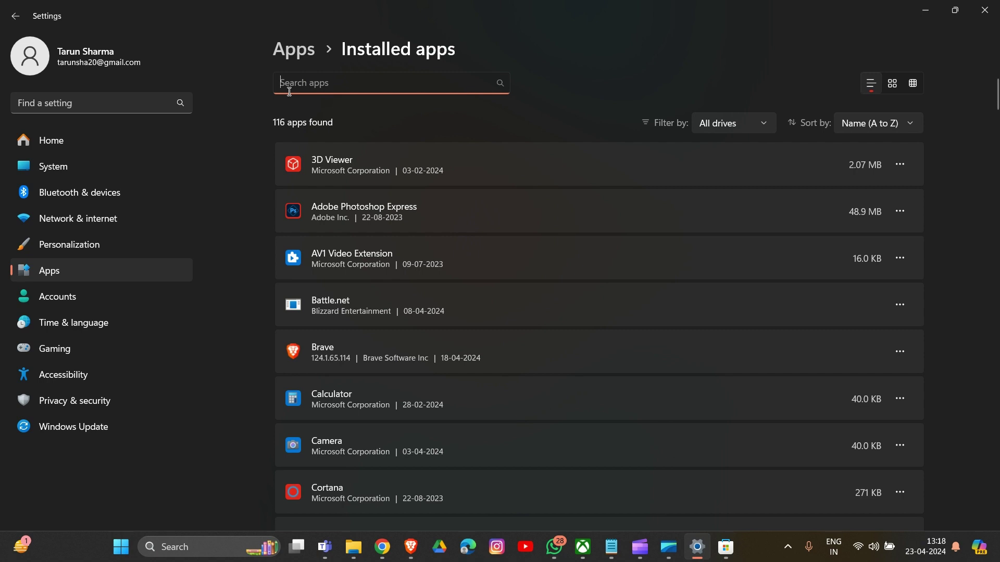
{"action": "type", "text": "mi"}
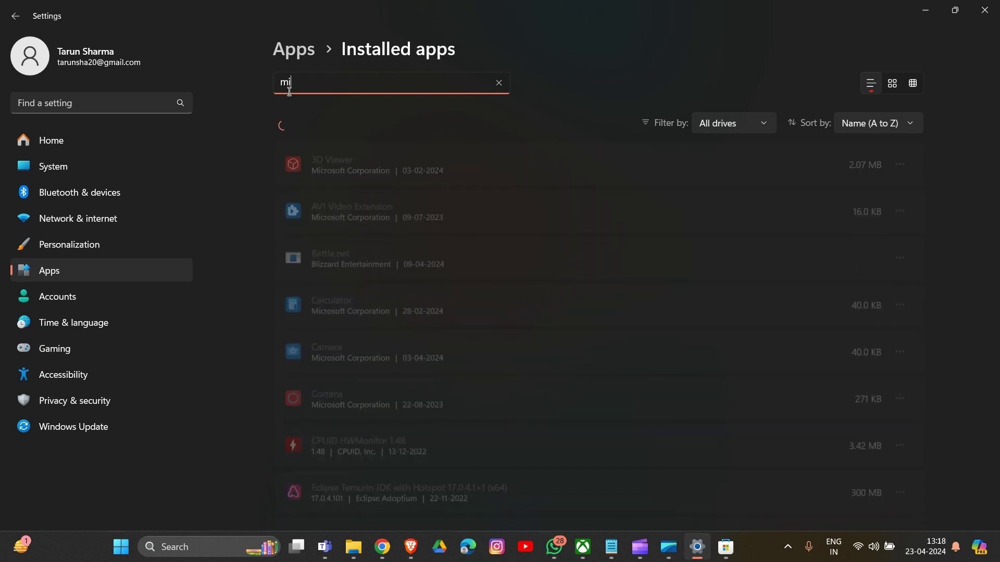
{"action": "type", "text": "necraft"}
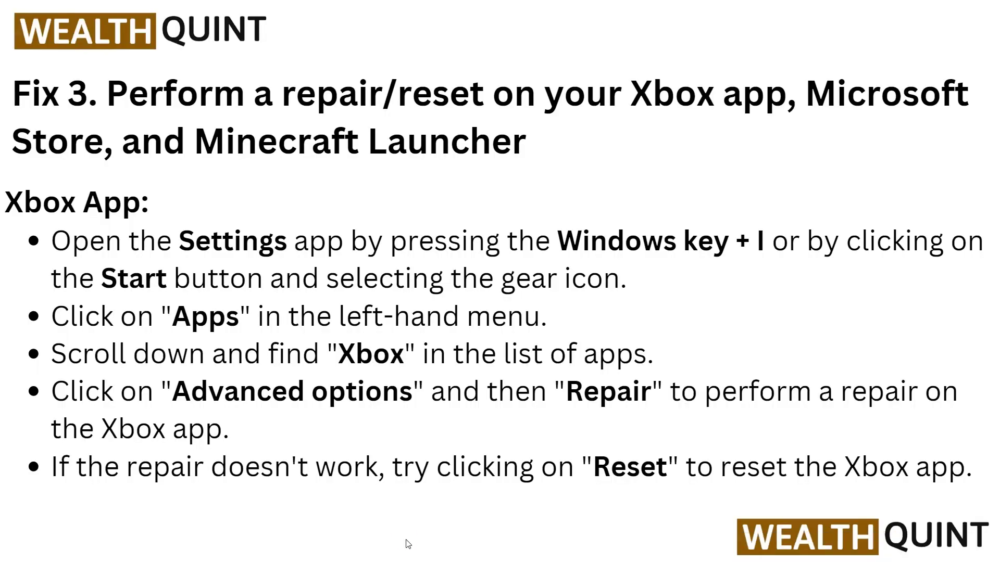
- Advance the presentation to the Fix 4 slide about checking for server-side issues
{"action": "left_click", "coordinate": [407, 539]}
{"action": "left_click", "coordinate": [448, 494]}
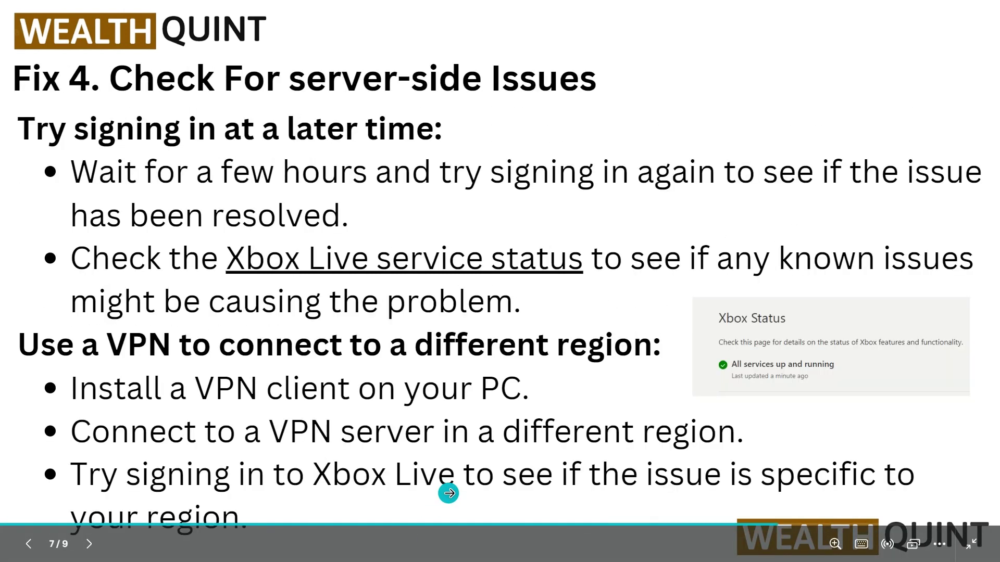